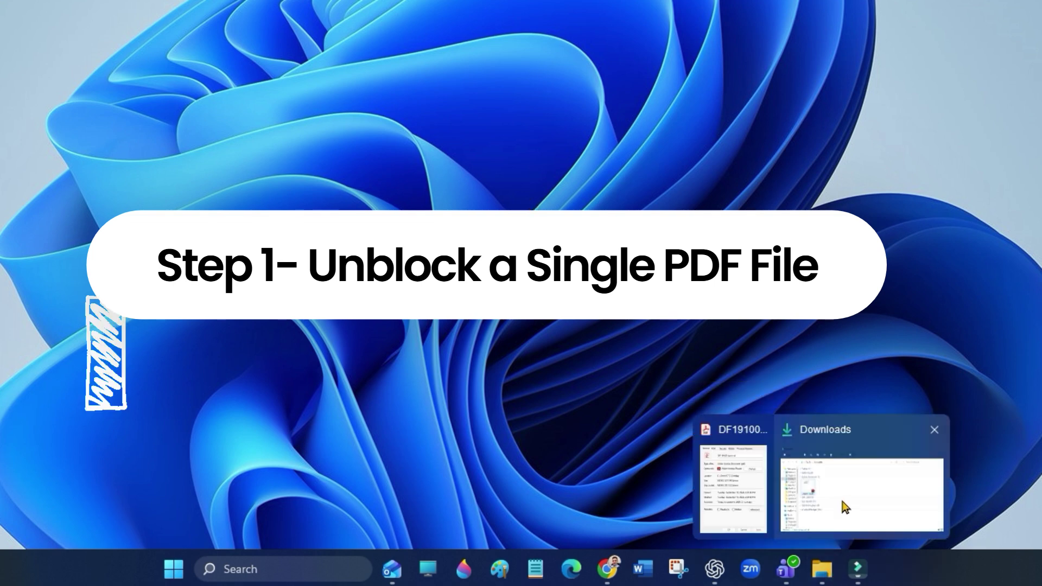
Step: Bring up the Properties dialog of the organize_icons PDF in Downloads
click(843, 506)
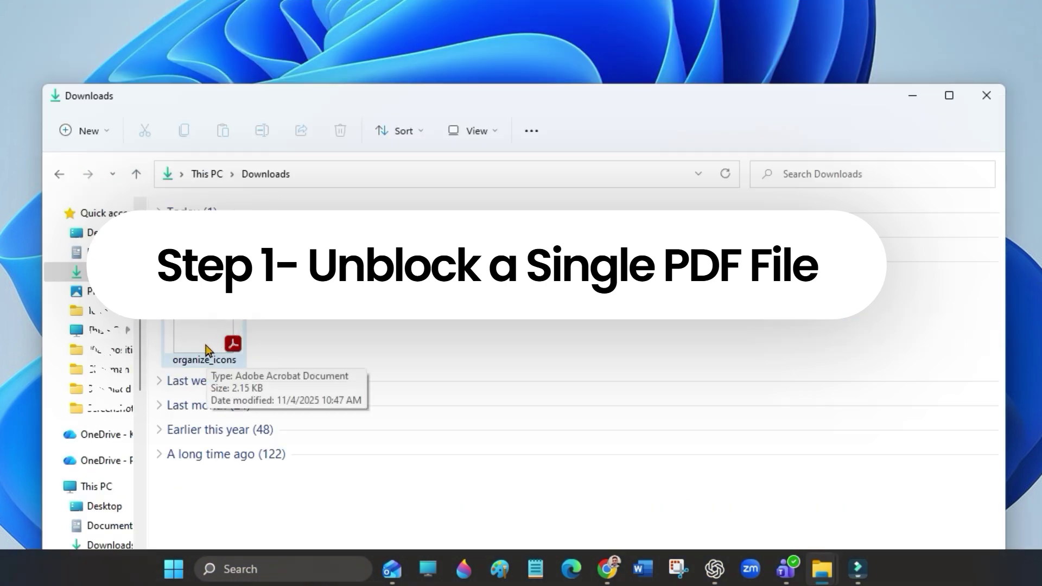
right_click(206, 351)
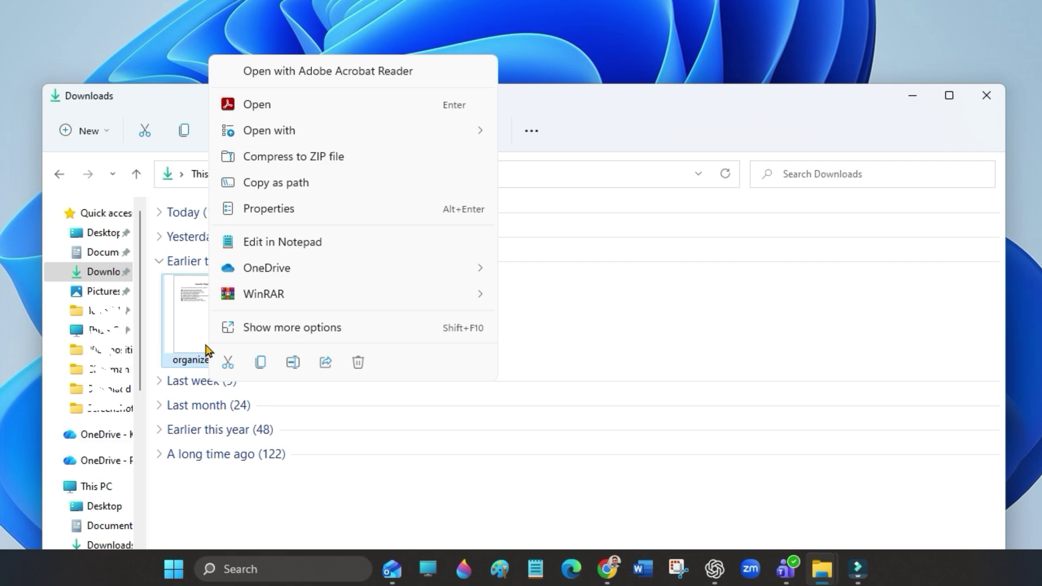
click(302, 330)
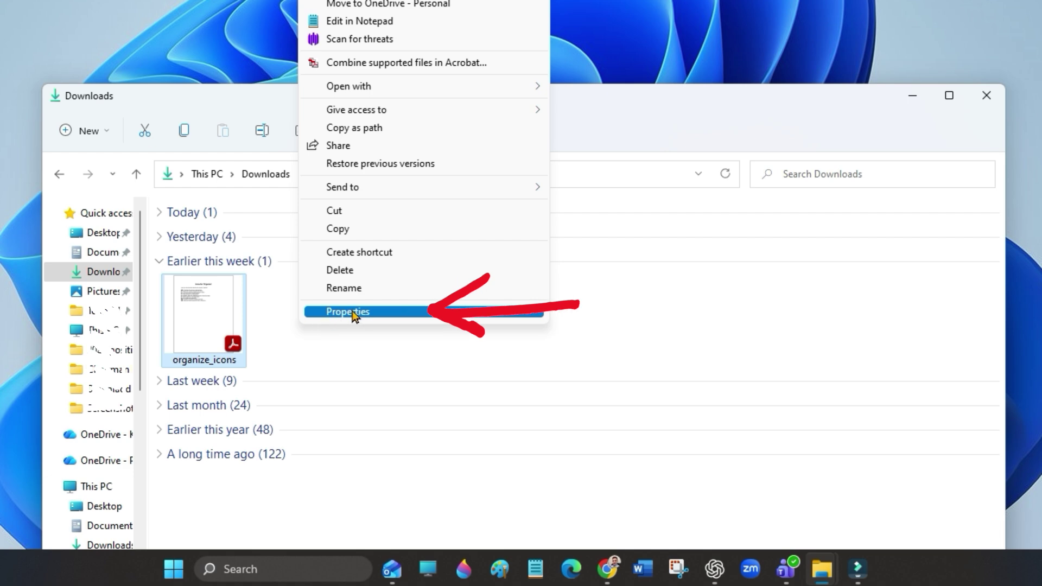
click(403, 312)
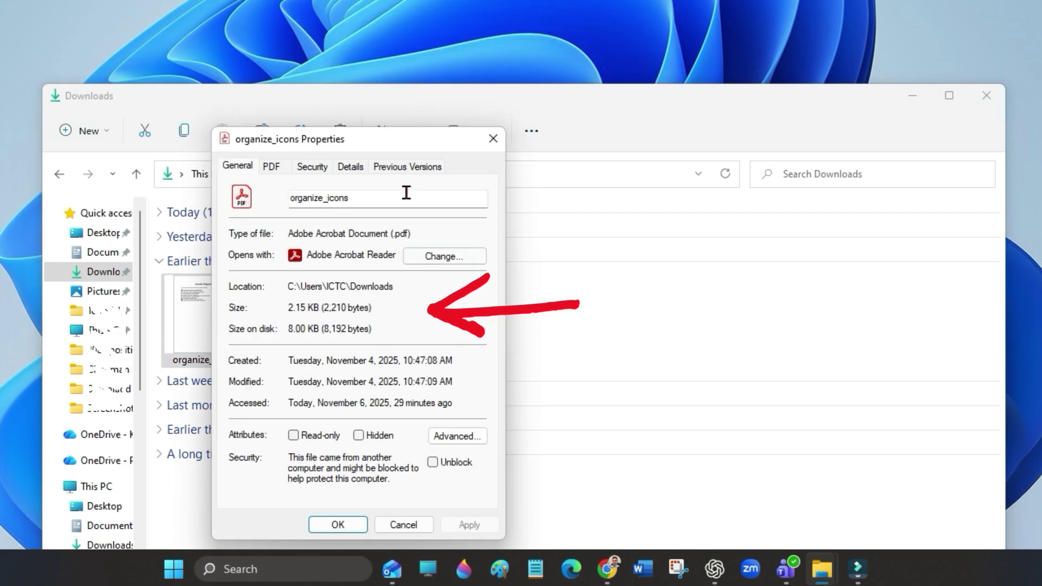
drag(391, 143, 530, 57)
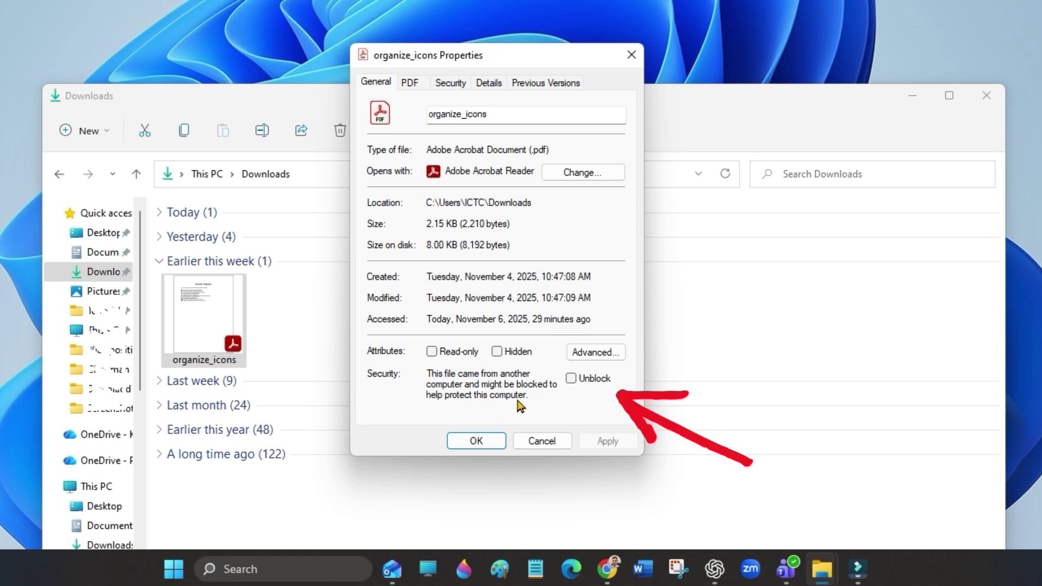
Step: Tick Unblock for organize_icons, apply it and close the properties
click(573, 380)
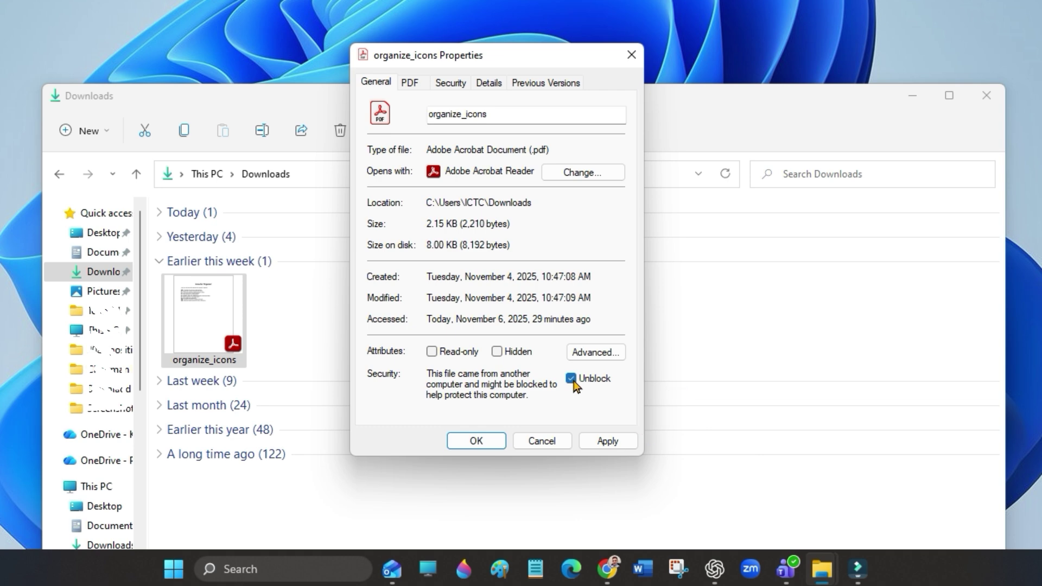
click(604, 444)
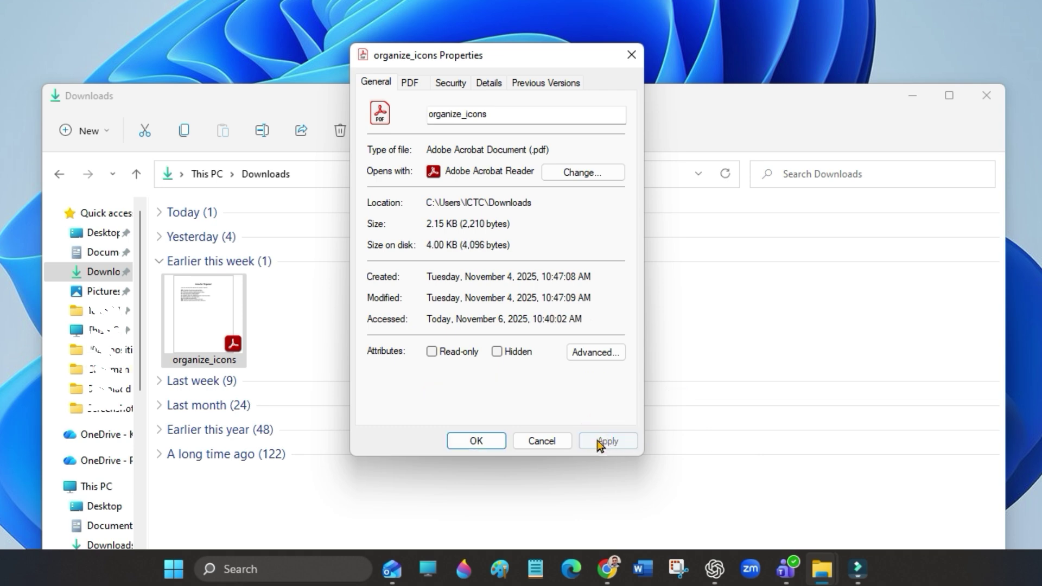
click(483, 446)
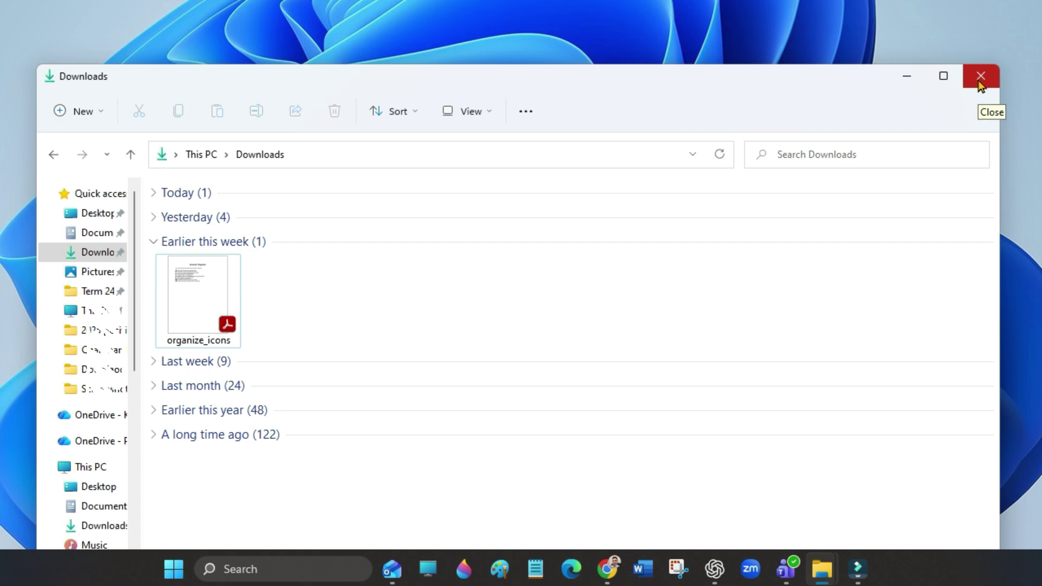
Step: Minimize the Downloads window so the desktop is showing
click(910, 80)
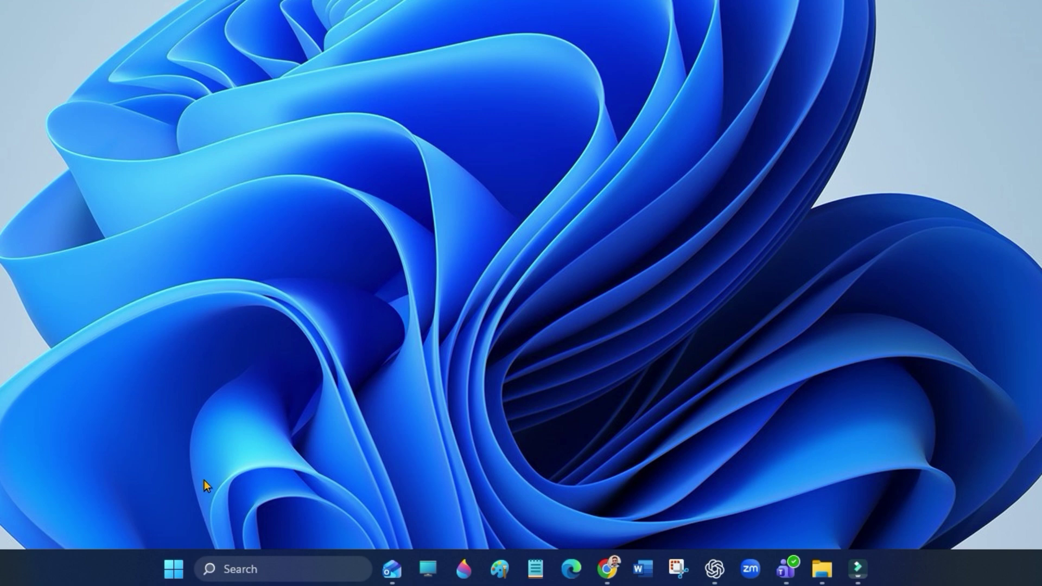
Step: Launch Windows PowerShell as administrator from Start, confirm UAC and centre its window
click(176, 574)
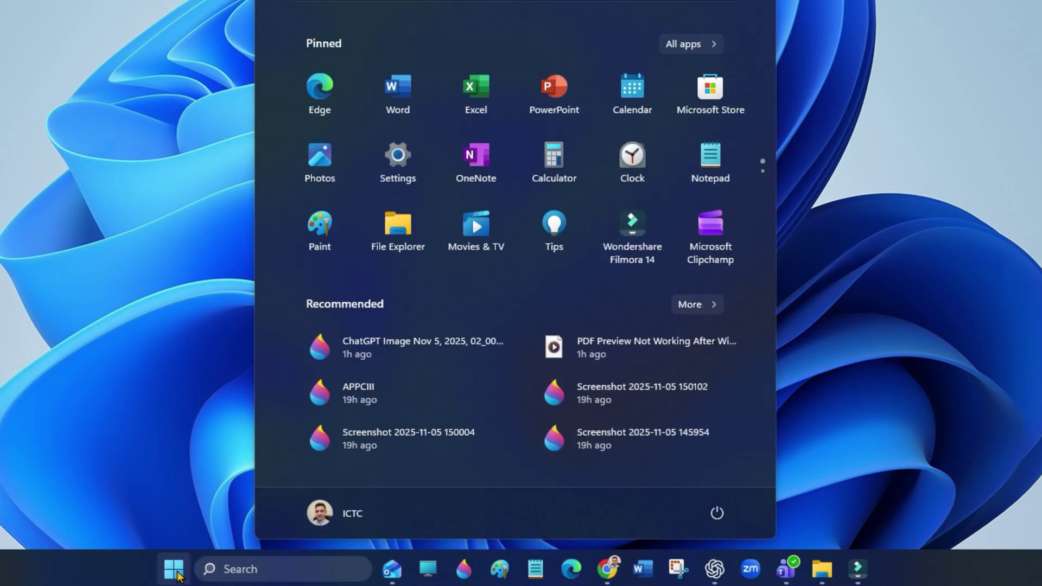
text(p)
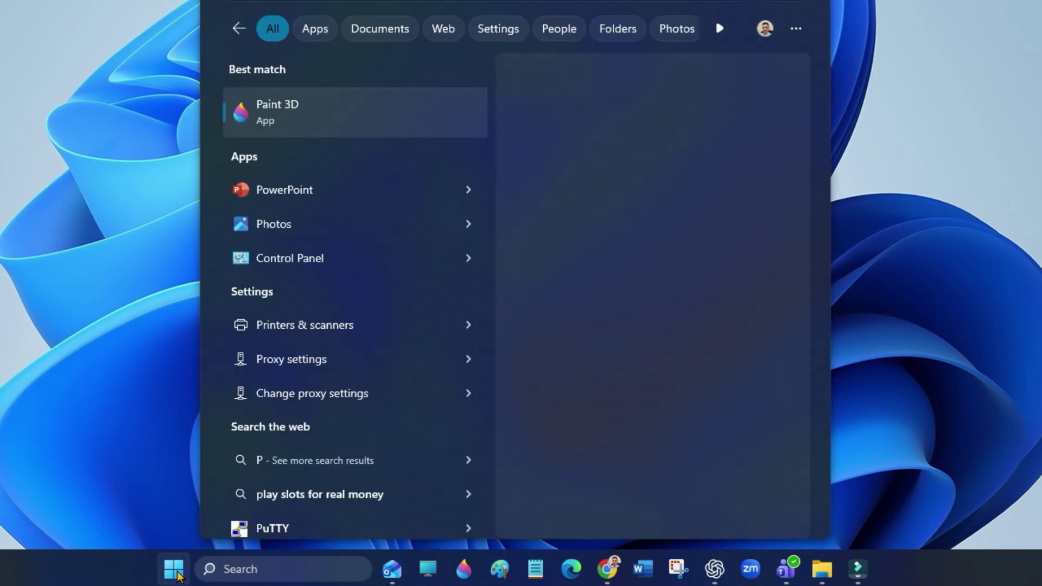
text(owershe)
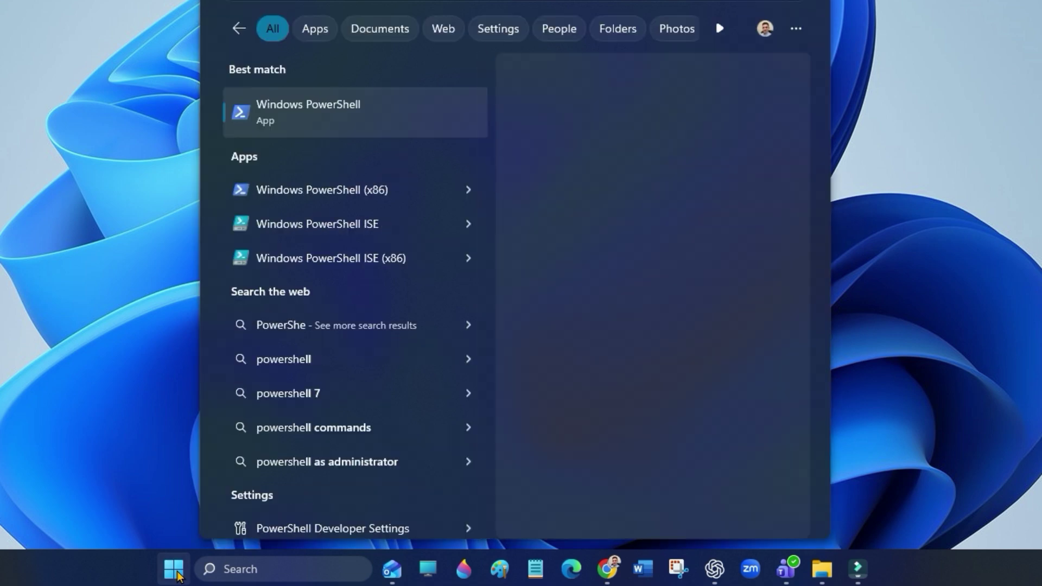
text(ll)
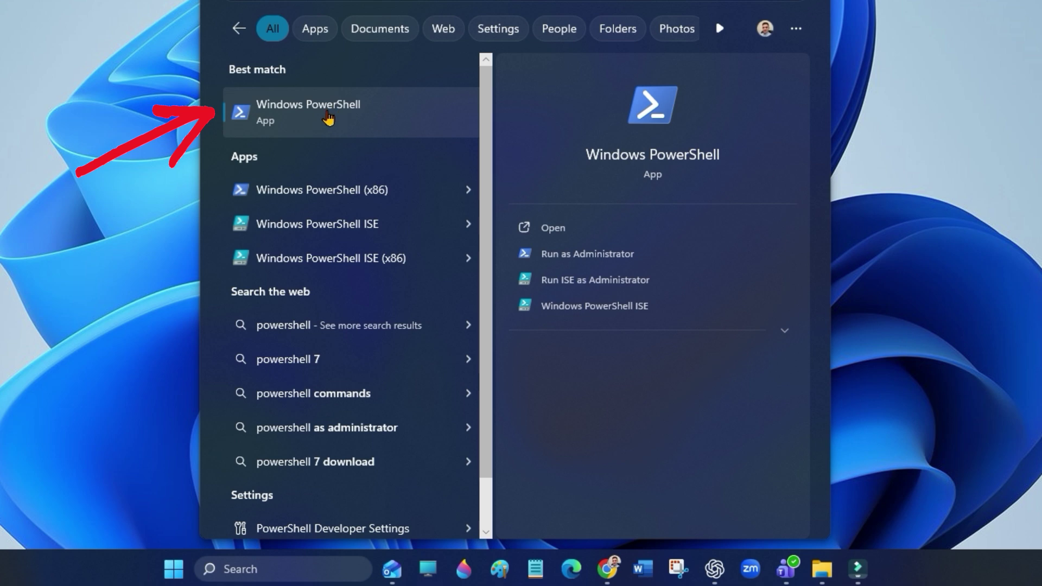
right_click(327, 121)
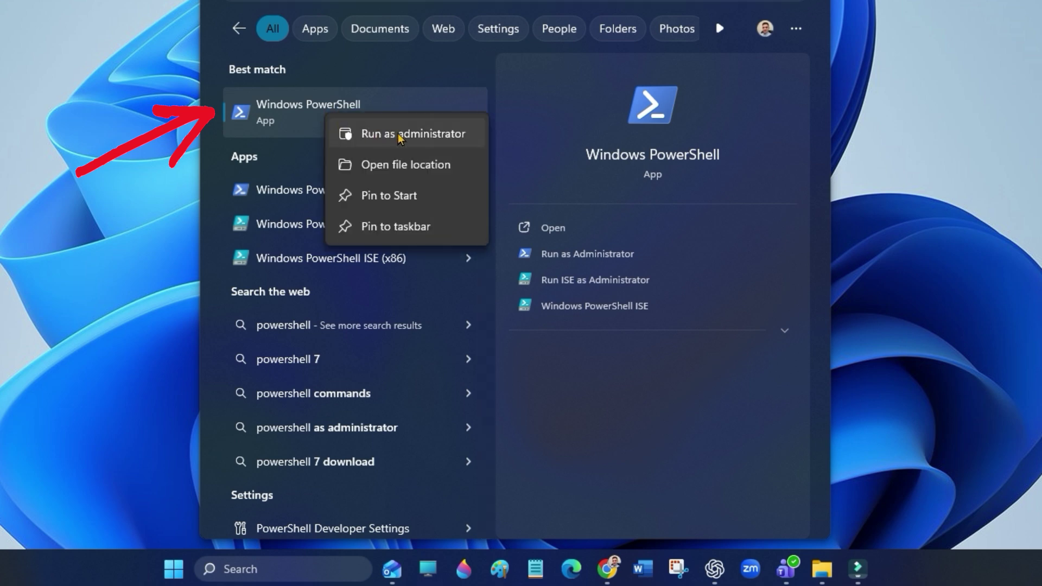
click(418, 138)
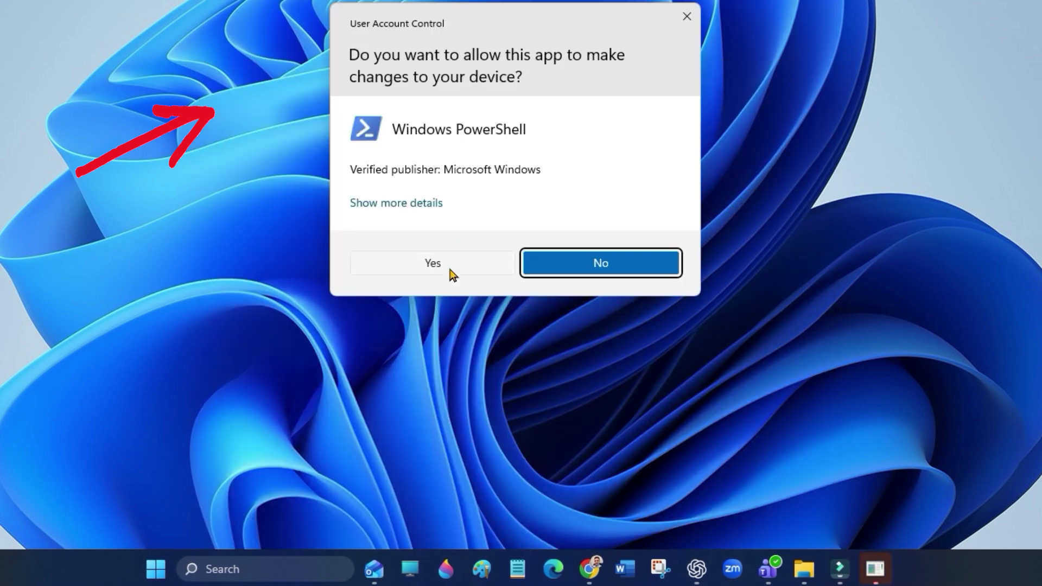
click(432, 263)
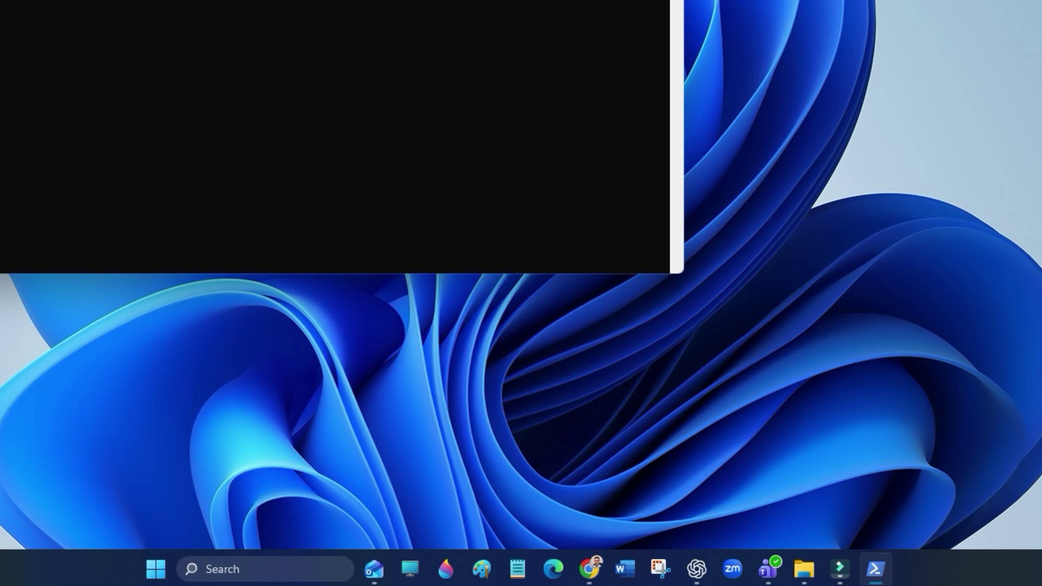
drag(310, 4, 518, 84)
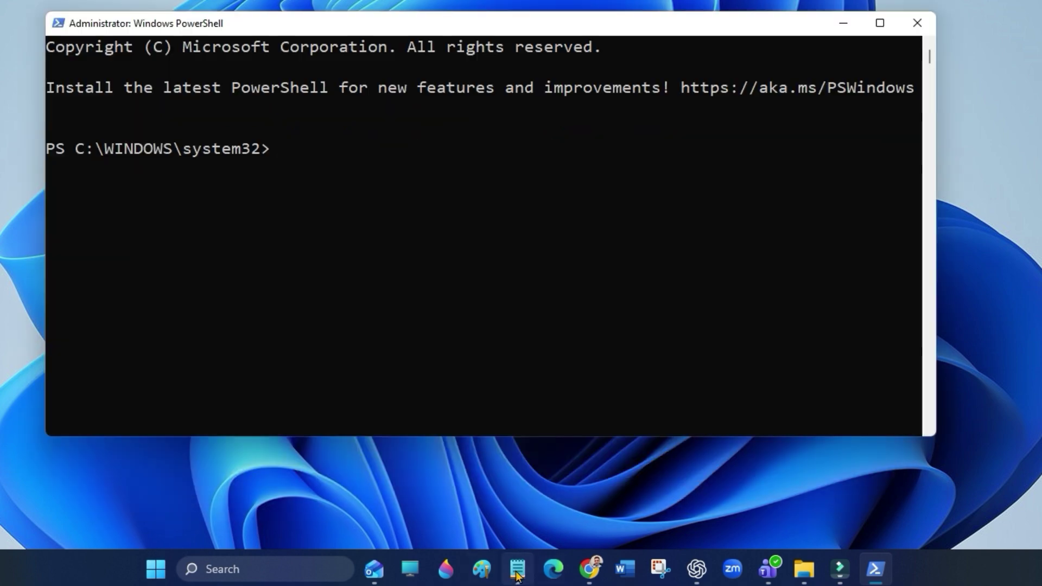
Step: Bring up the Notepad note and highlight the Downloads folder name in the command path
click(517, 568)
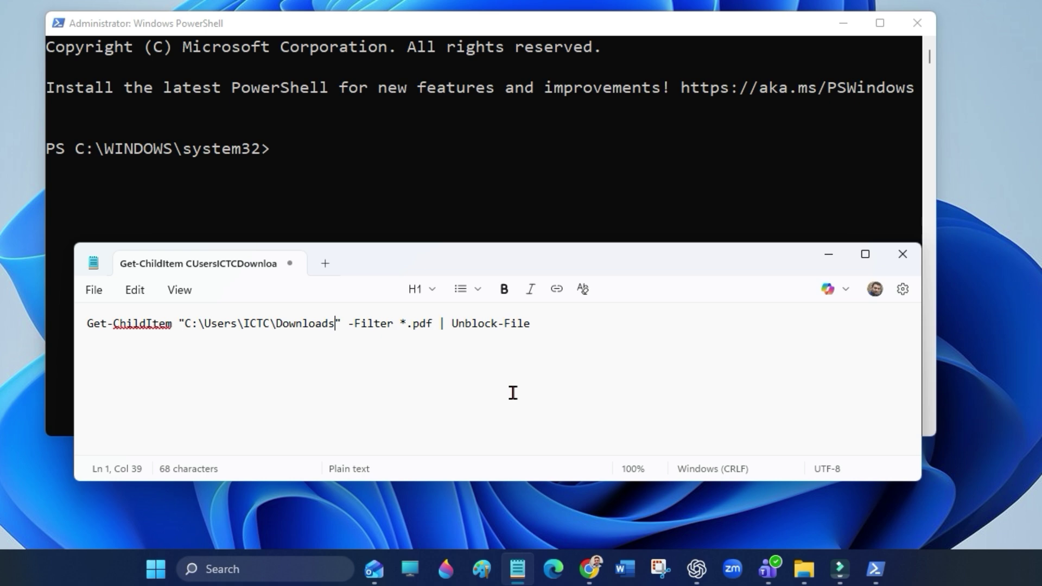
drag(544, 324, 72, 332)
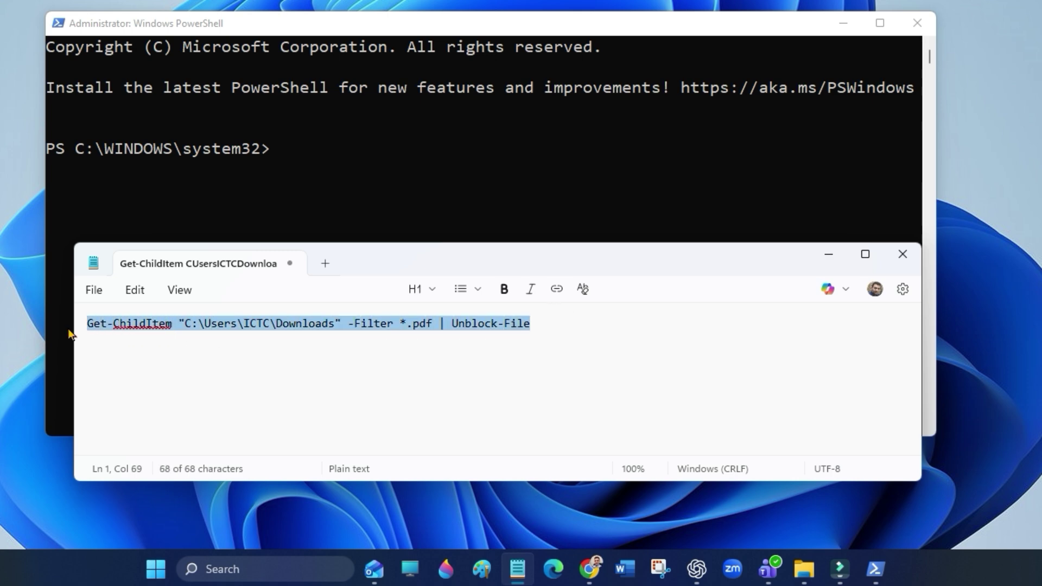
click(333, 371)
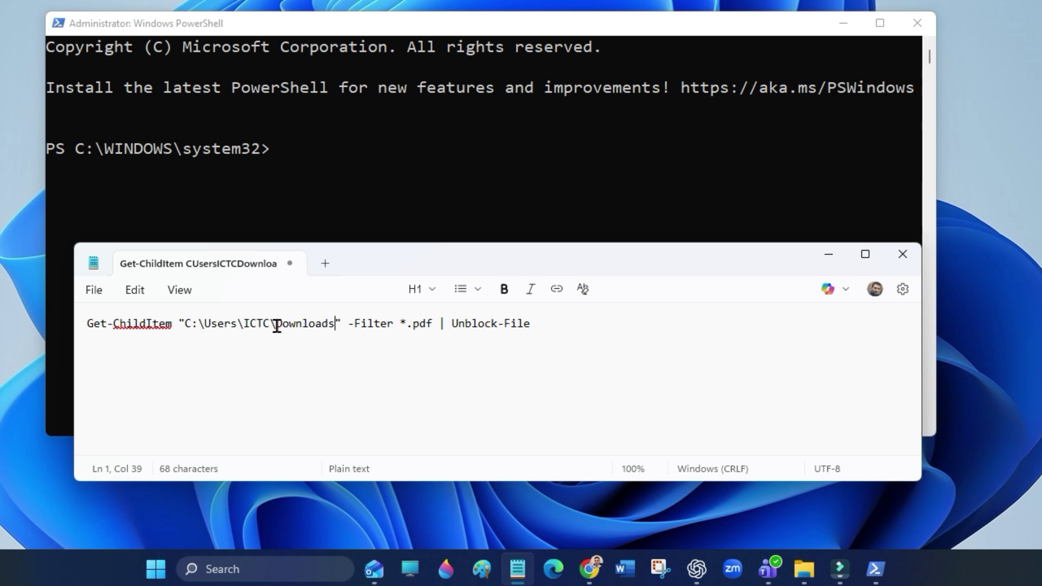
drag(277, 325, 334, 324)
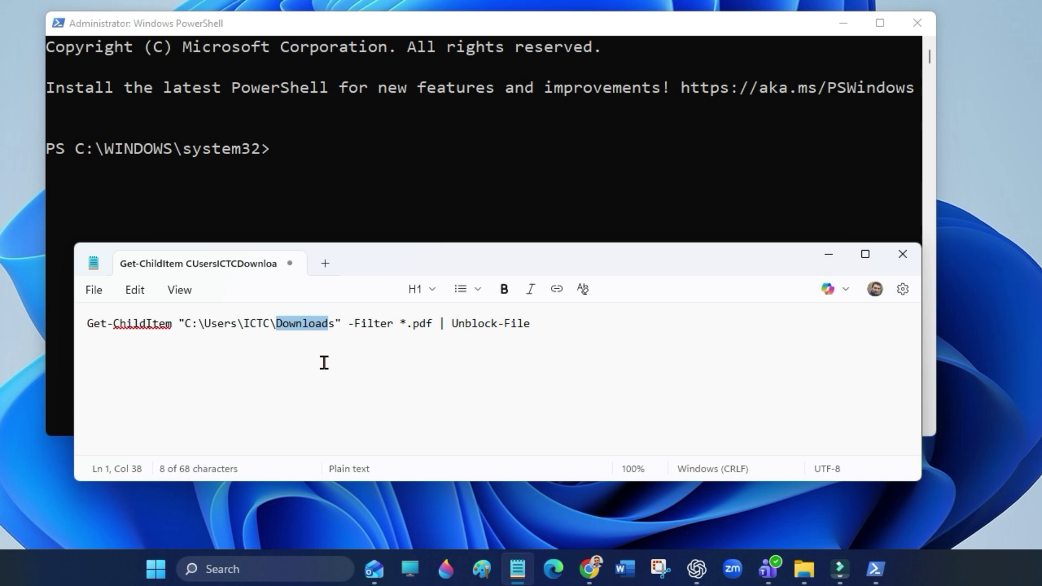
click(277, 325)
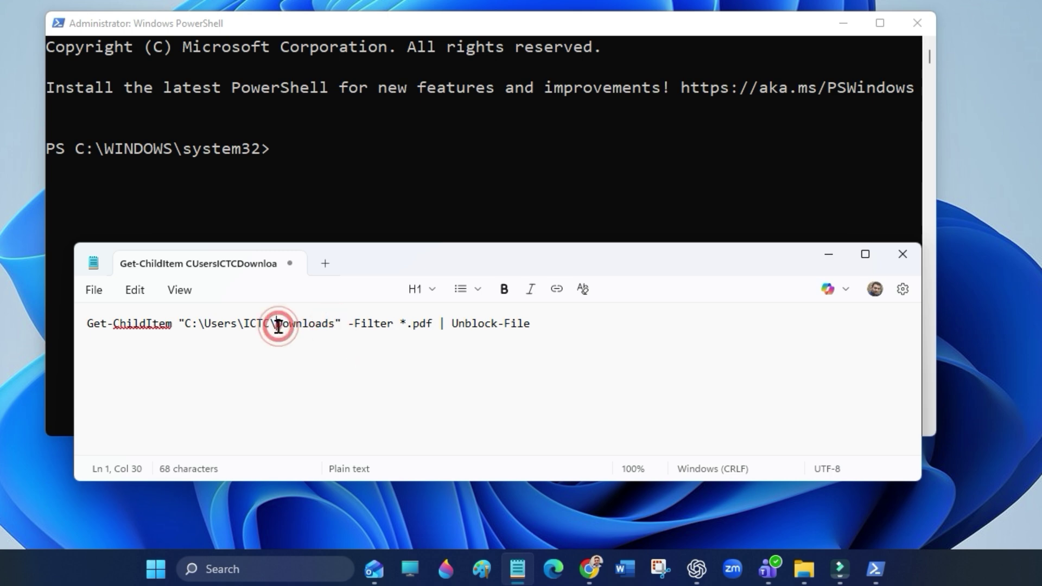
drag(278, 325, 336, 325)
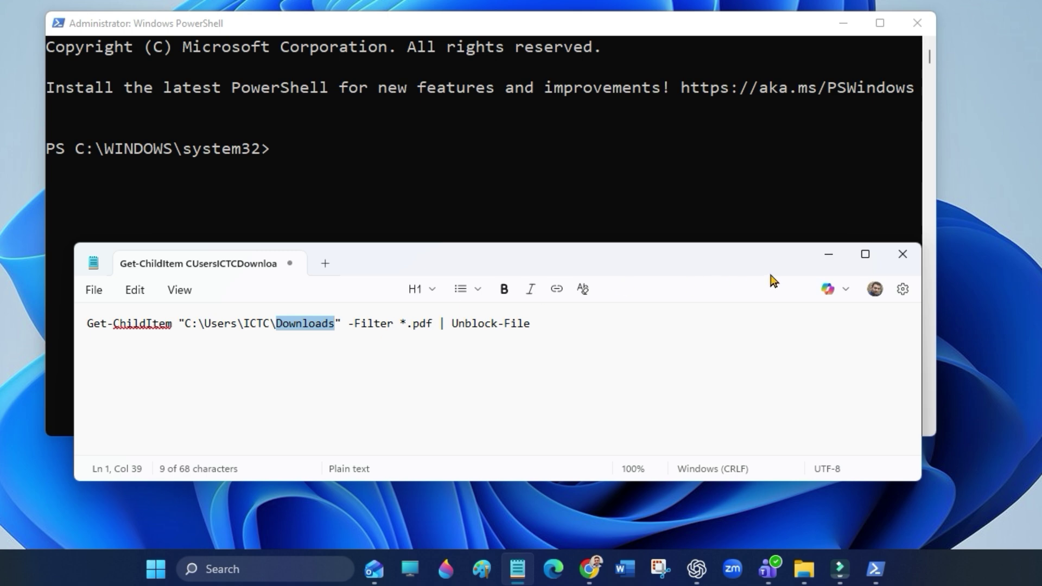
Step: Select the entire Get-ChildItem unblock command line for copying
click(554, 321)
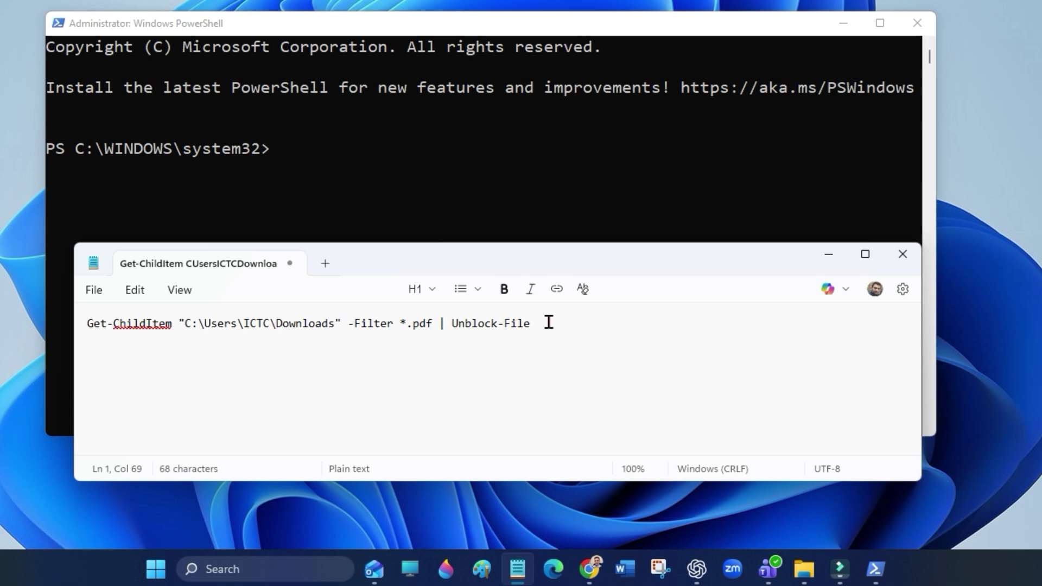
click(545, 322)
drag(544, 322, 82, 324)
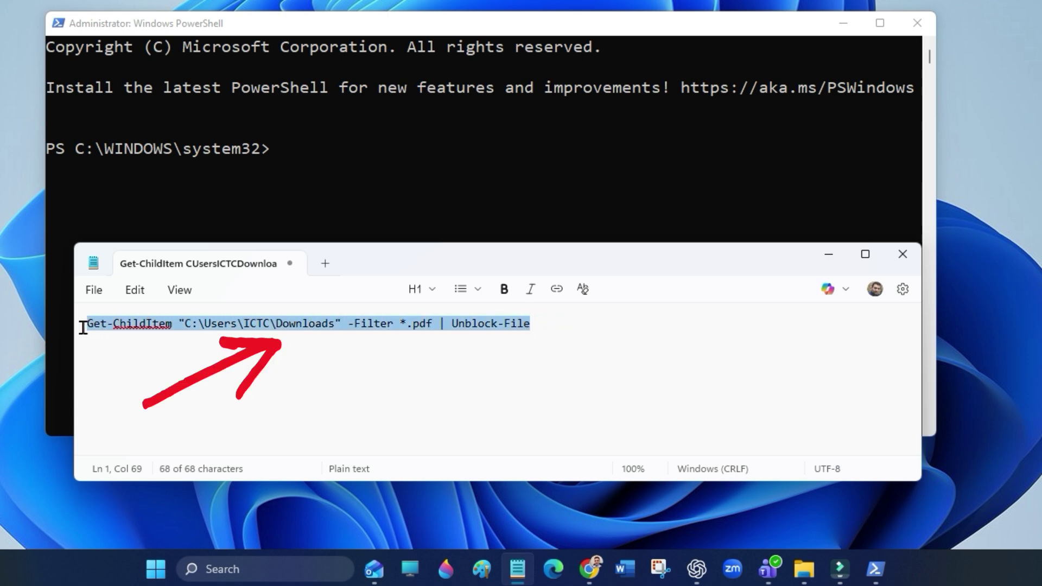
Step: Paste and run Get-ChildItem "C:\Users\ICTC\Downloads" -Filter *.pdf | Unblock-File in PowerShell
click(827, 254)
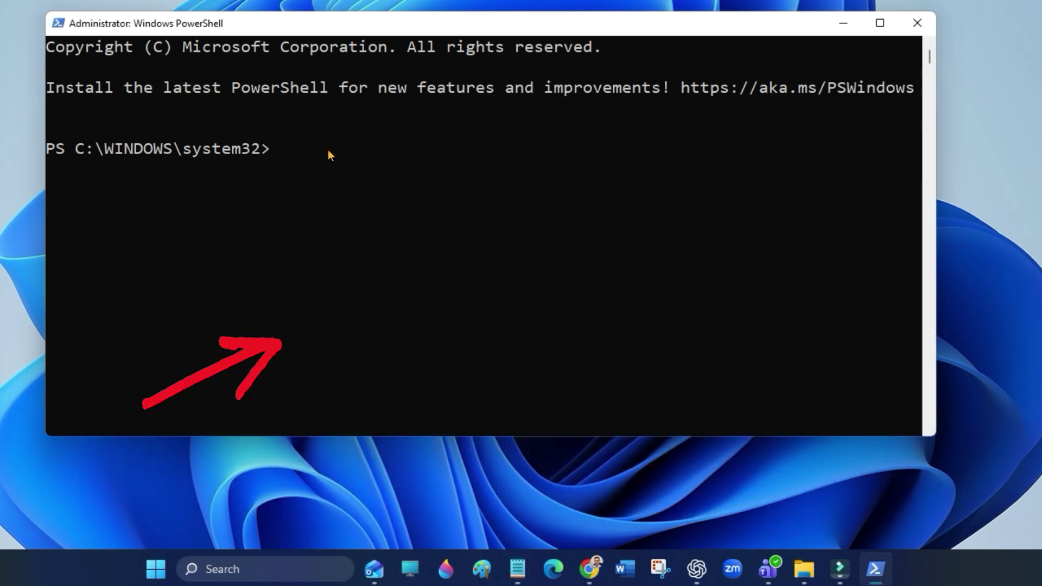
right_click(281, 154)
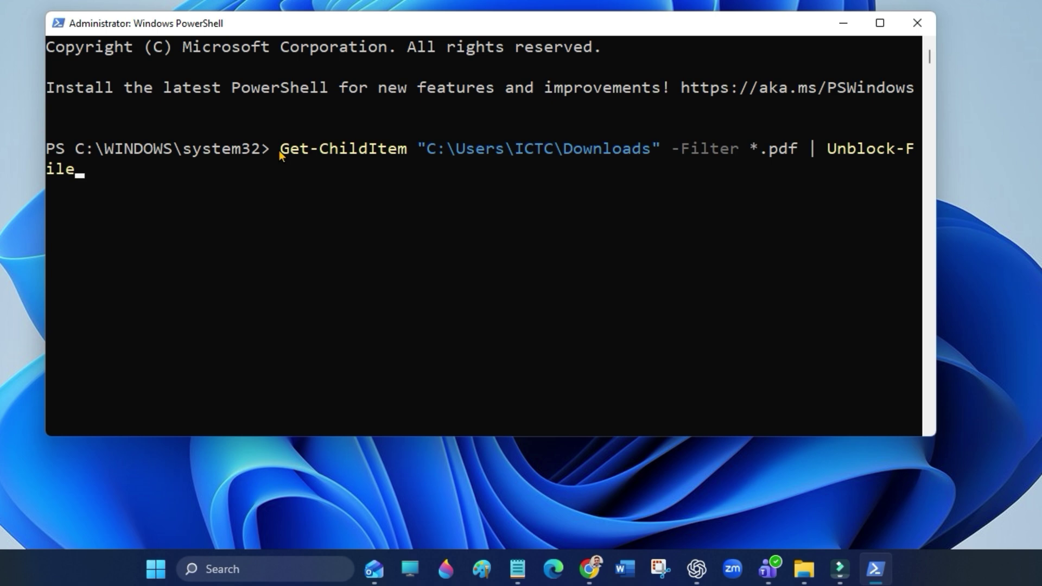
key(Return)
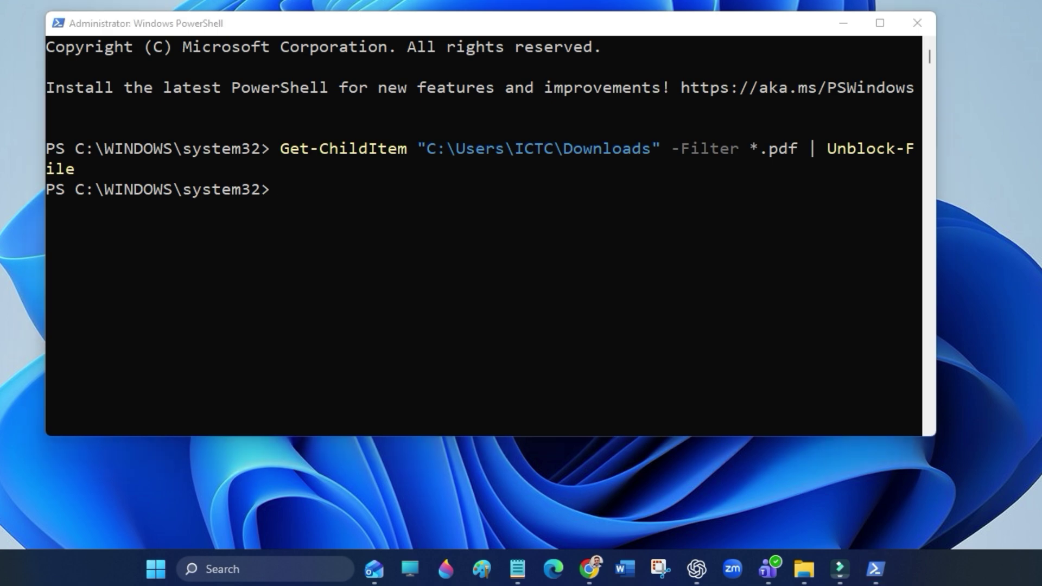
Step: Highlight the Downloads folder path in the Notepad command, then minimize Notepad and PowerShell
click(516, 569)
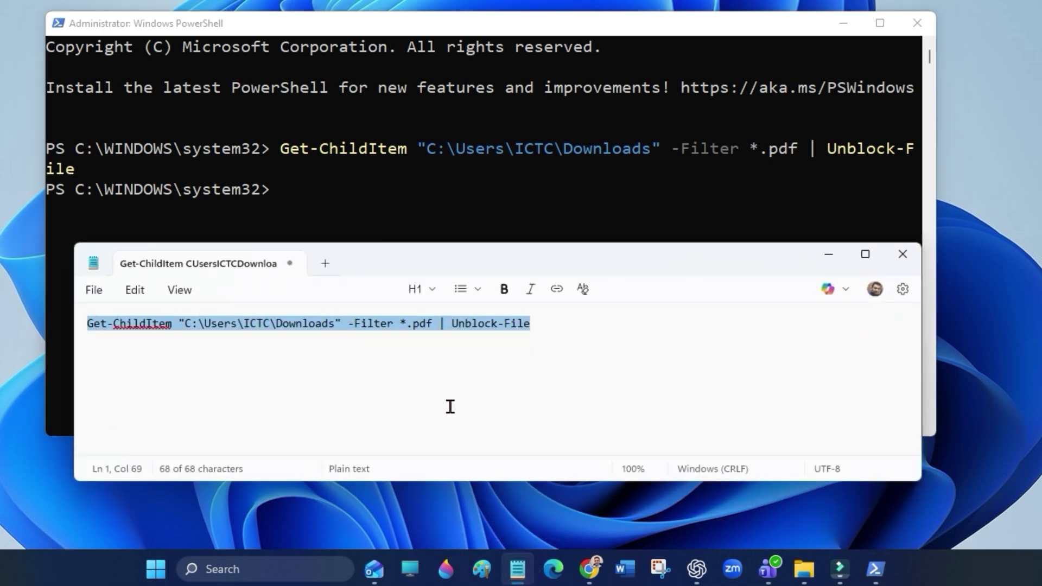
click(394, 365)
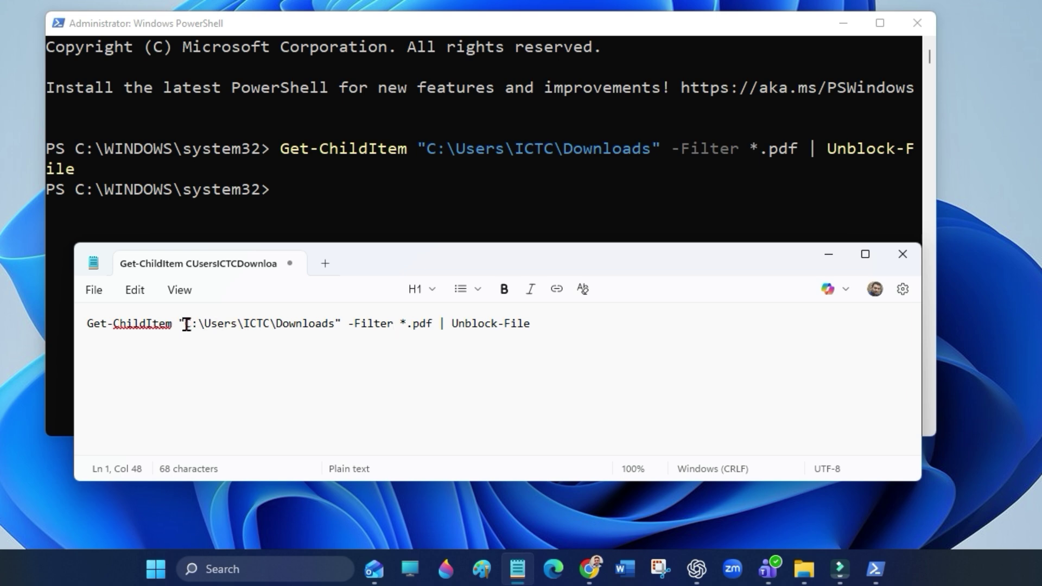
drag(185, 323, 337, 323)
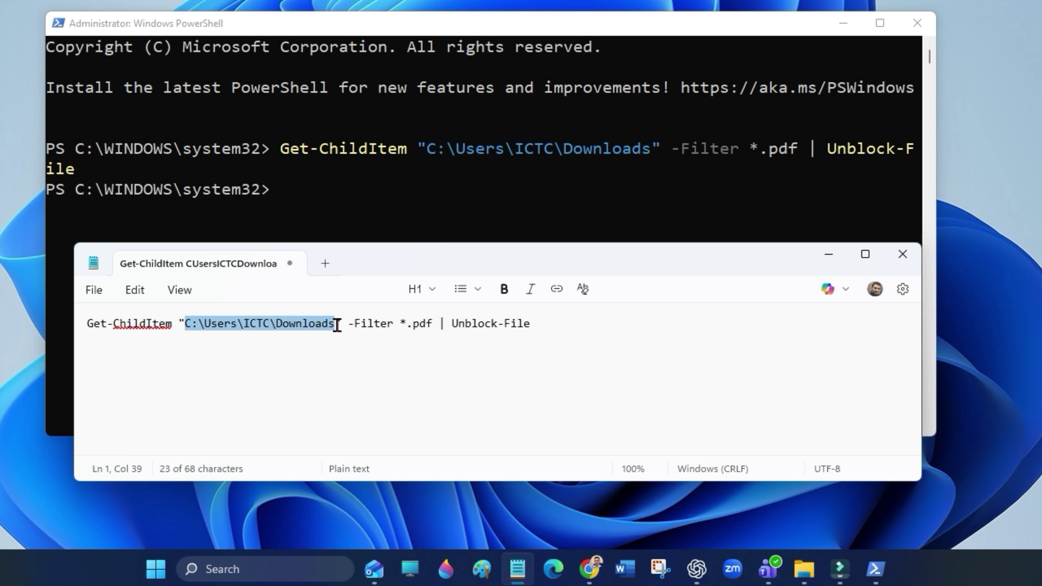
click(829, 254)
click(842, 24)
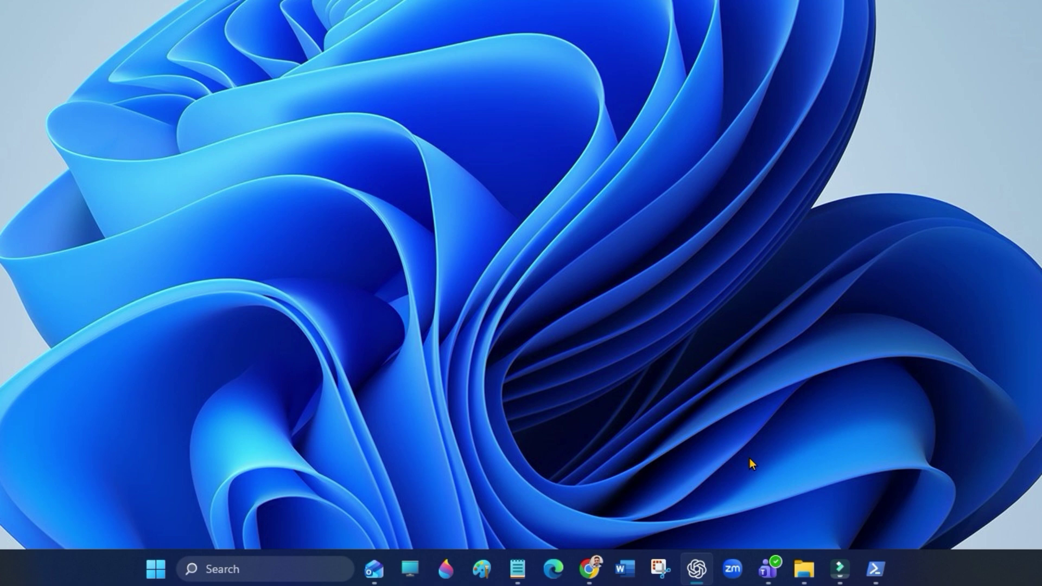
Step: Restore the This PC window and bring up the Downloads folder's Properties dialog
mouse_move(803, 568)
click(775, 507)
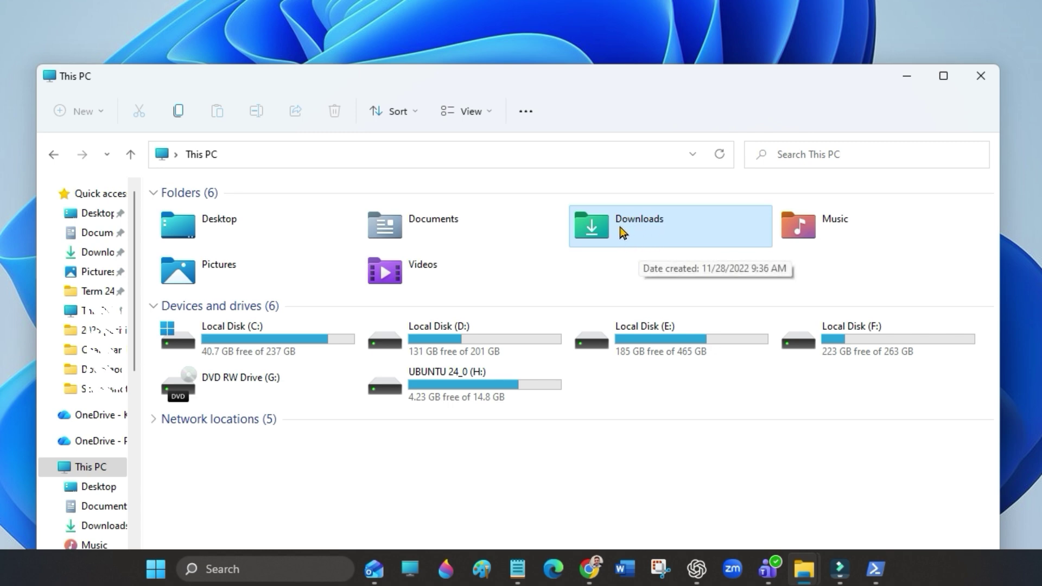
double_click(620, 232)
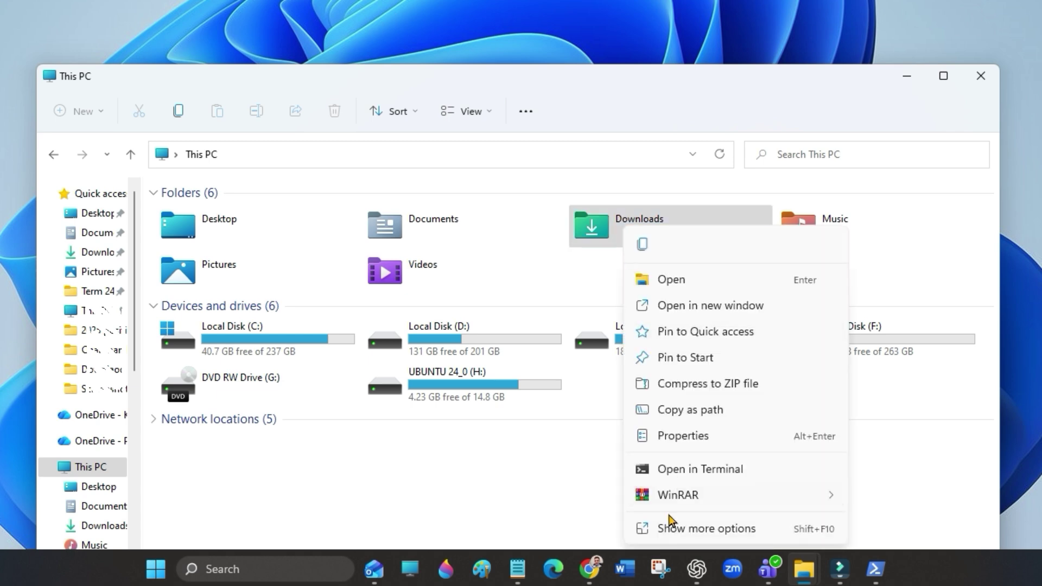
click(708, 531)
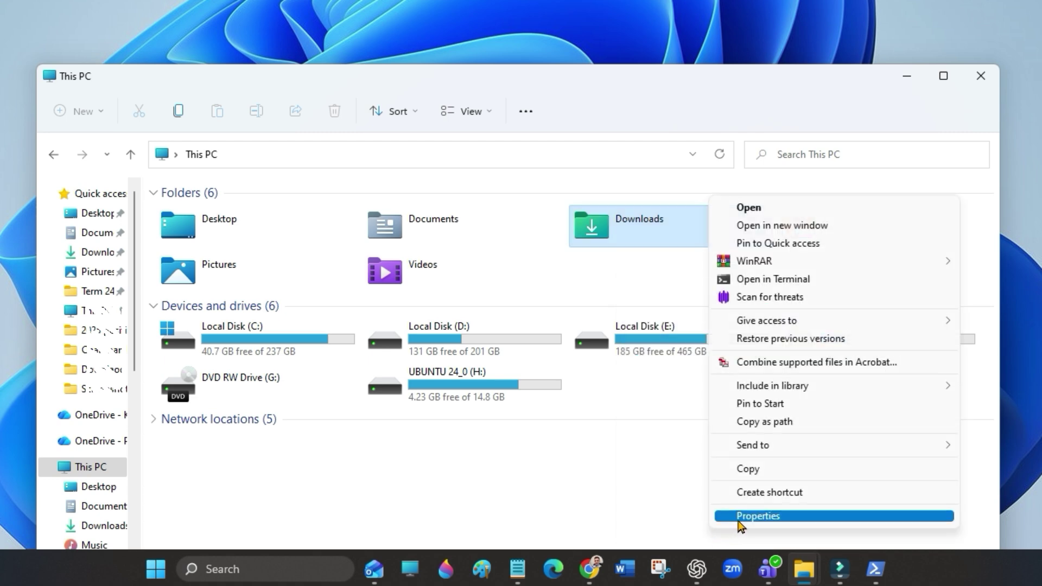
click(776, 517)
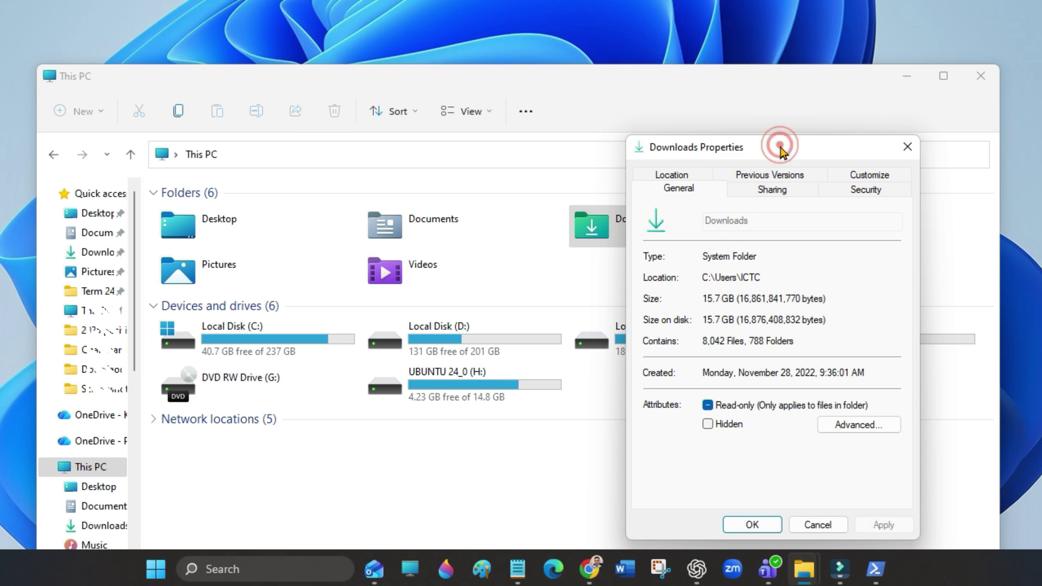
Step: Copy the full Downloads path from the folder's Location tab
drag(780, 147, 677, 114)
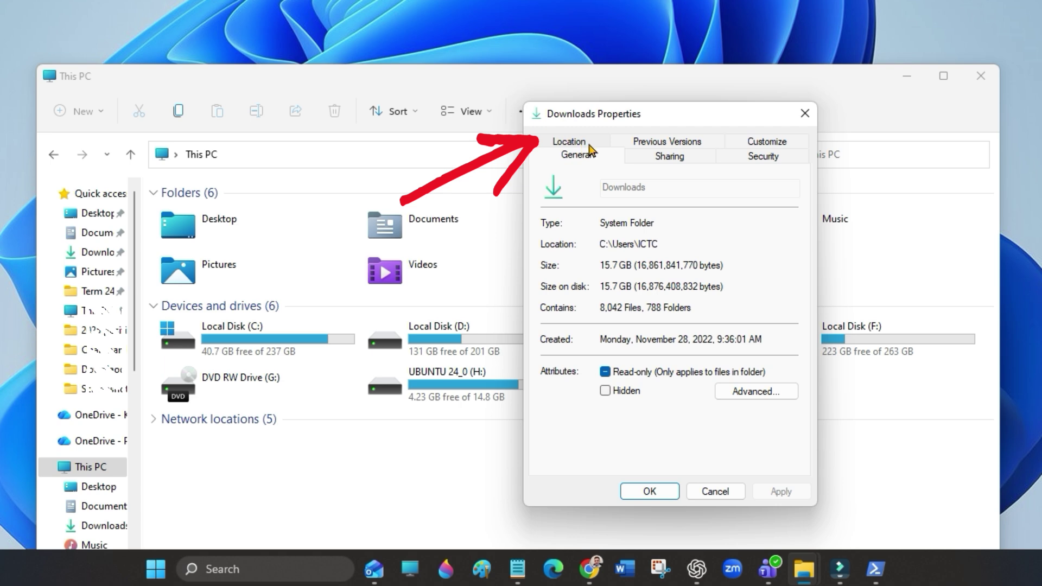
click(587, 143)
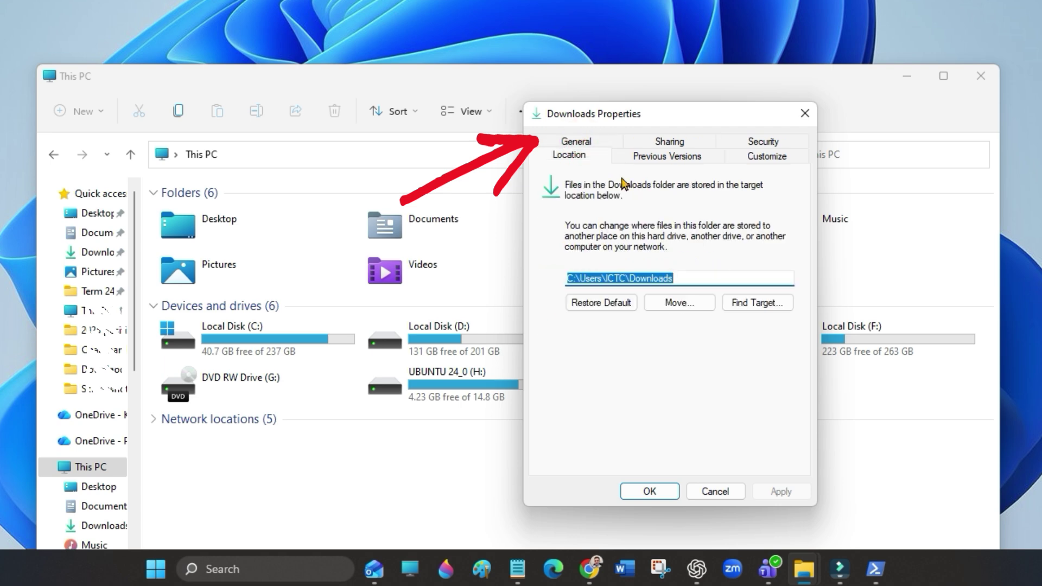
click(689, 274)
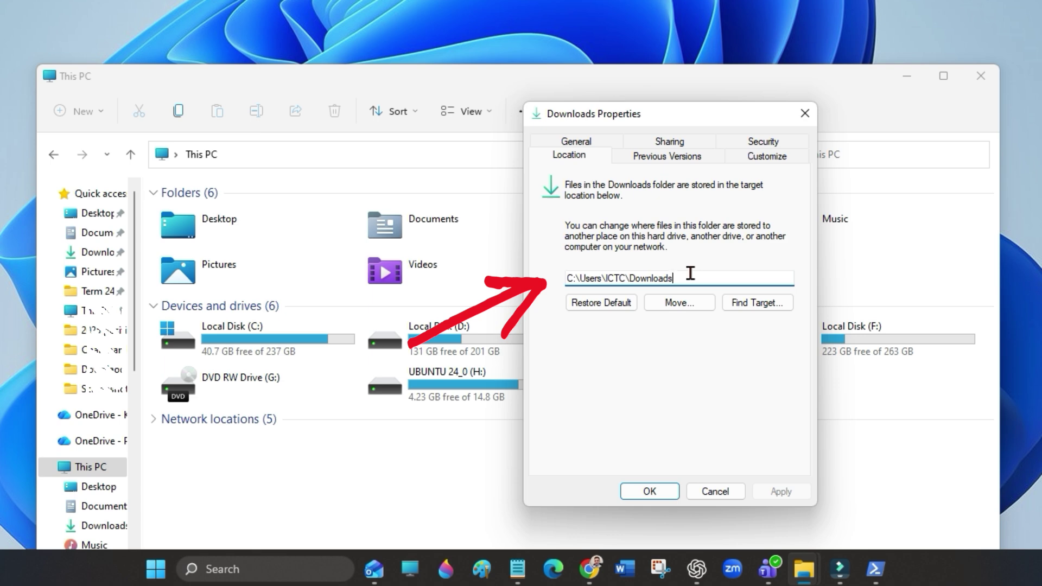
drag(688, 274, 567, 281)
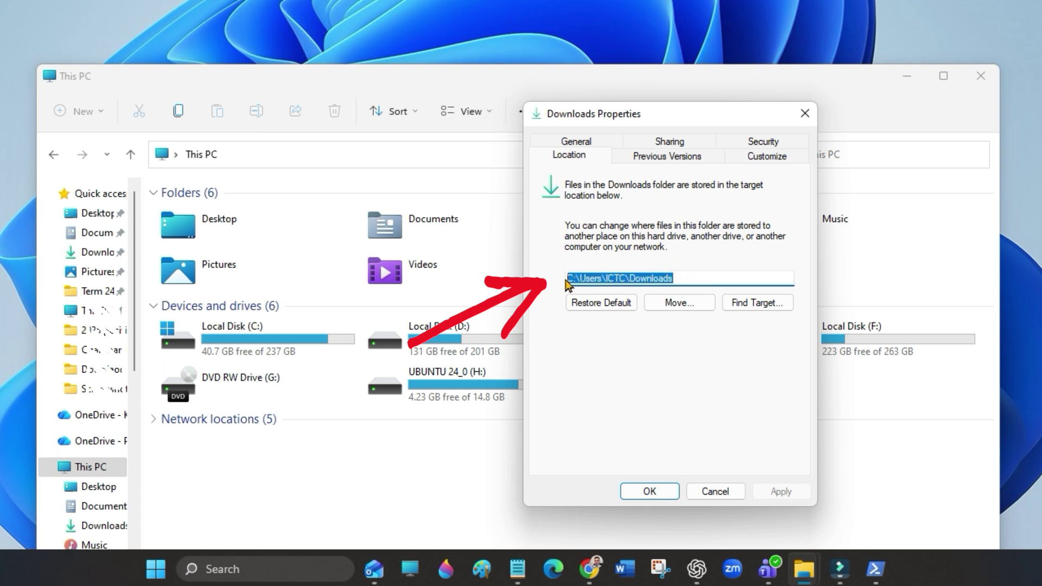
right_click(608, 281)
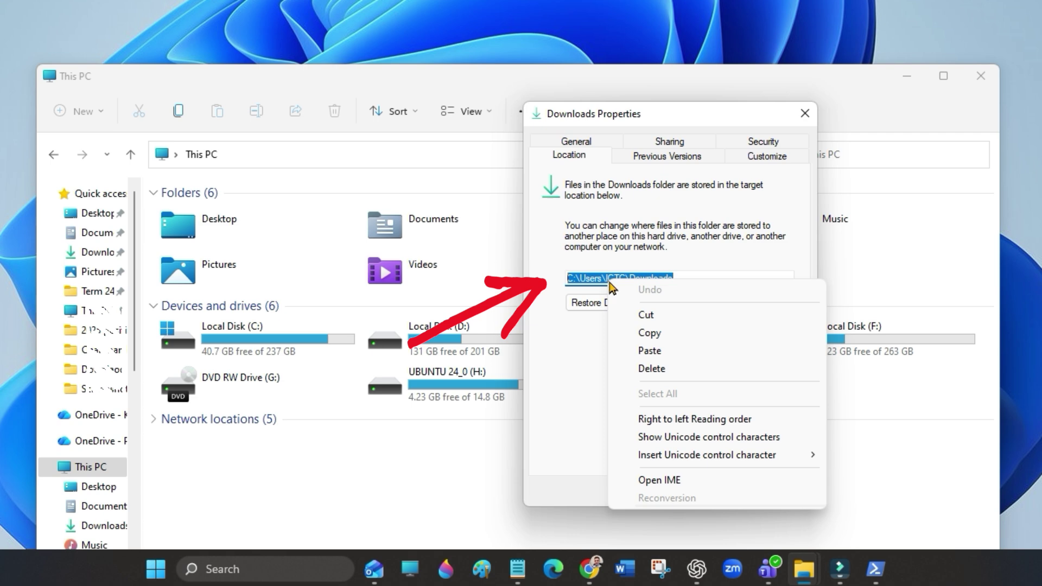
click(657, 332)
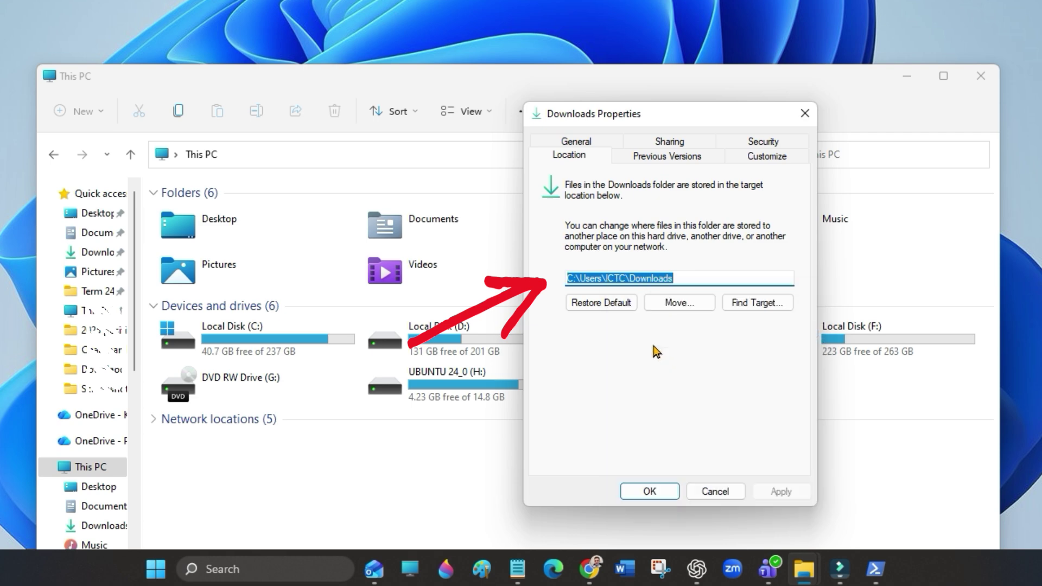
Step: Cancel the properties dialog and minimize the This PC window
click(698, 492)
click(905, 77)
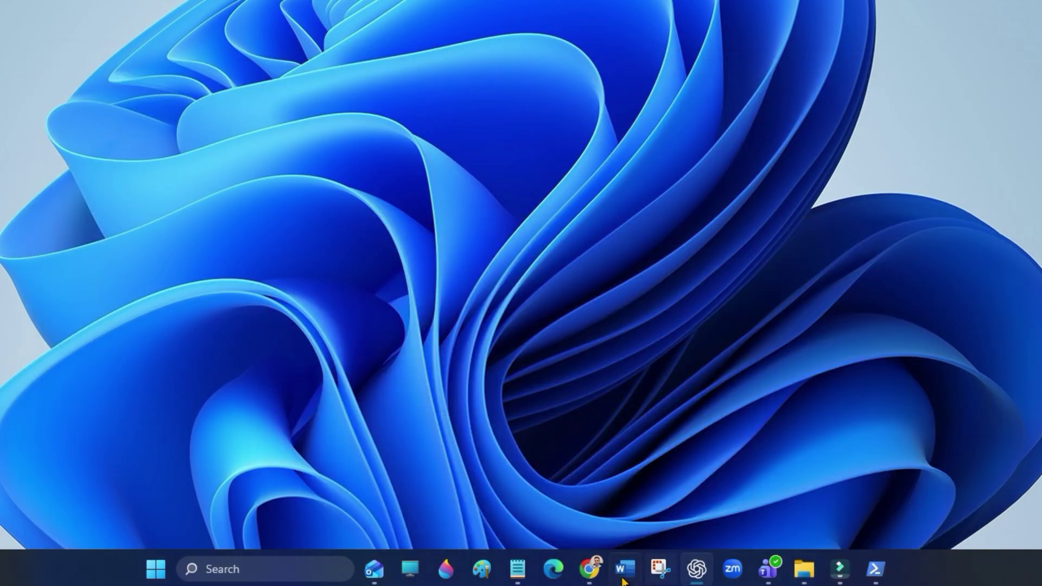
Step: Restore Notepad and select the full C:\Users\ICTC\Downloads path inside the command's quotes
click(518, 568)
click(343, 326)
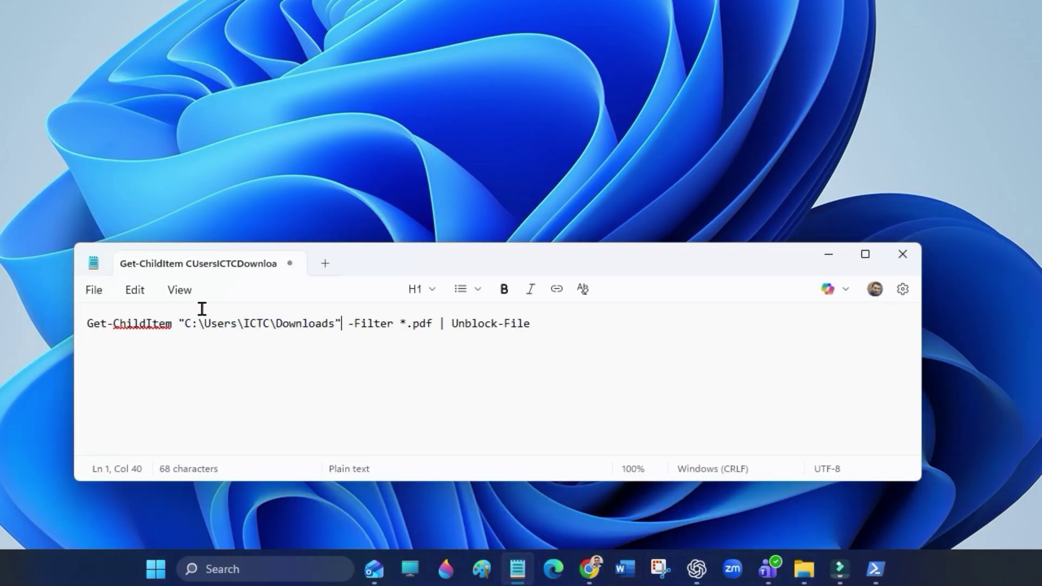
drag(185, 323, 211, 320)
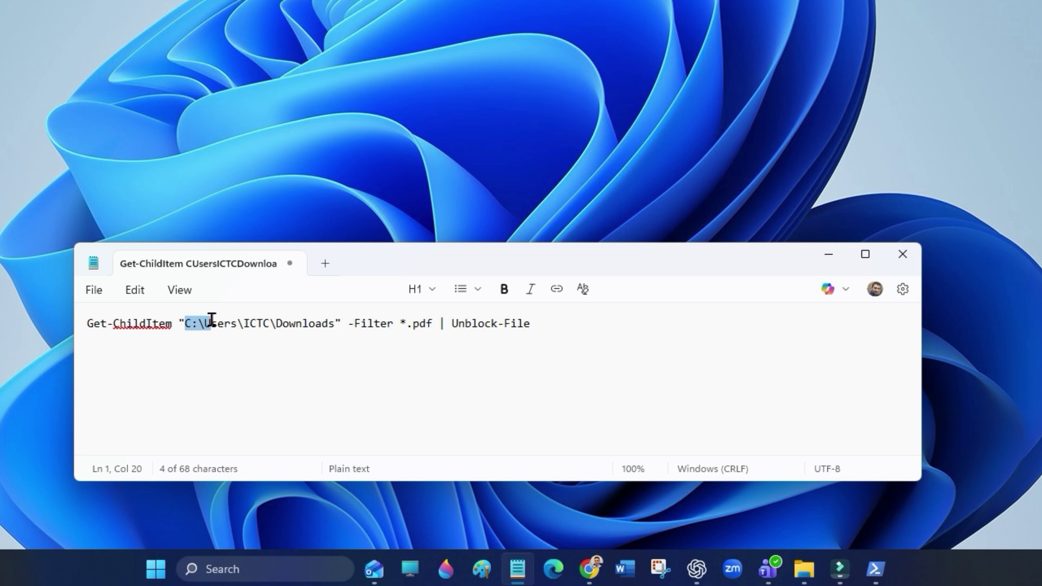
drag(210, 319, 330, 317)
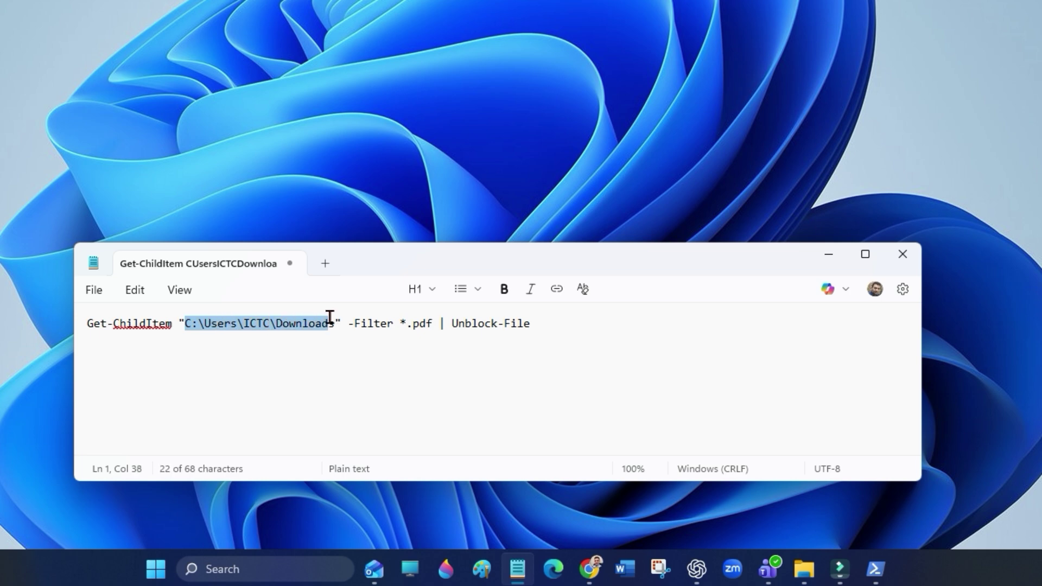
drag(330, 317, 333, 323)
click(333, 323)
drag(183, 324, 336, 323)
Step: Paste the copied Downloads location over the old path and check the end of Downloads
right_click(286, 329)
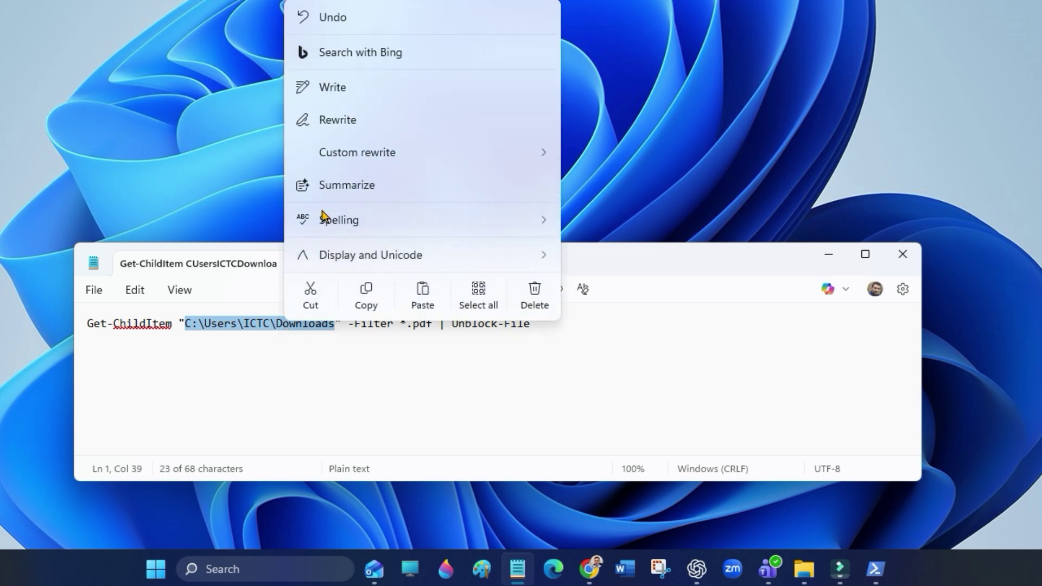
click(423, 299)
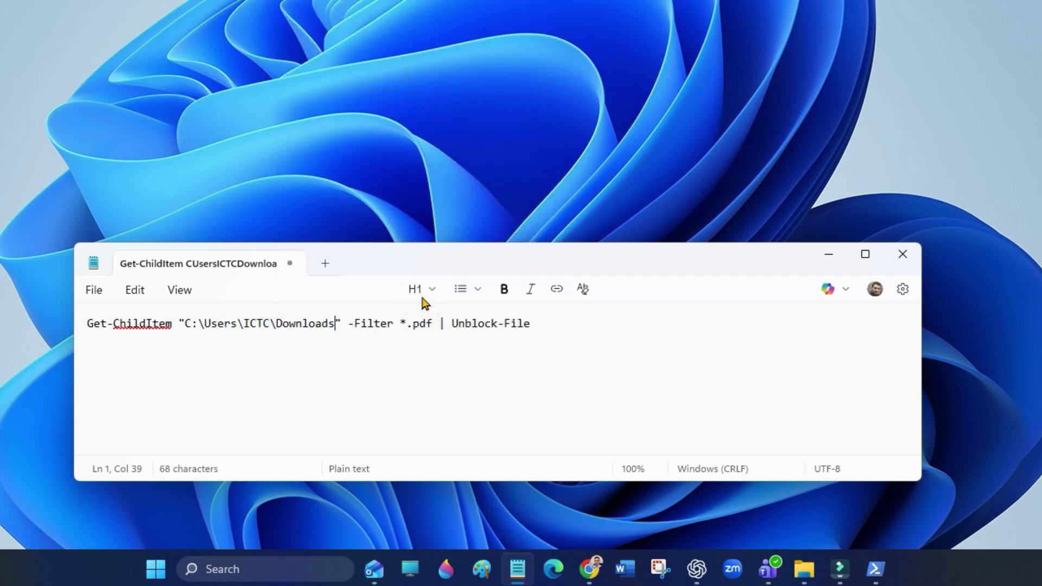
click(347, 329)
click(336, 325)
drag(336, 325, 314, 326)
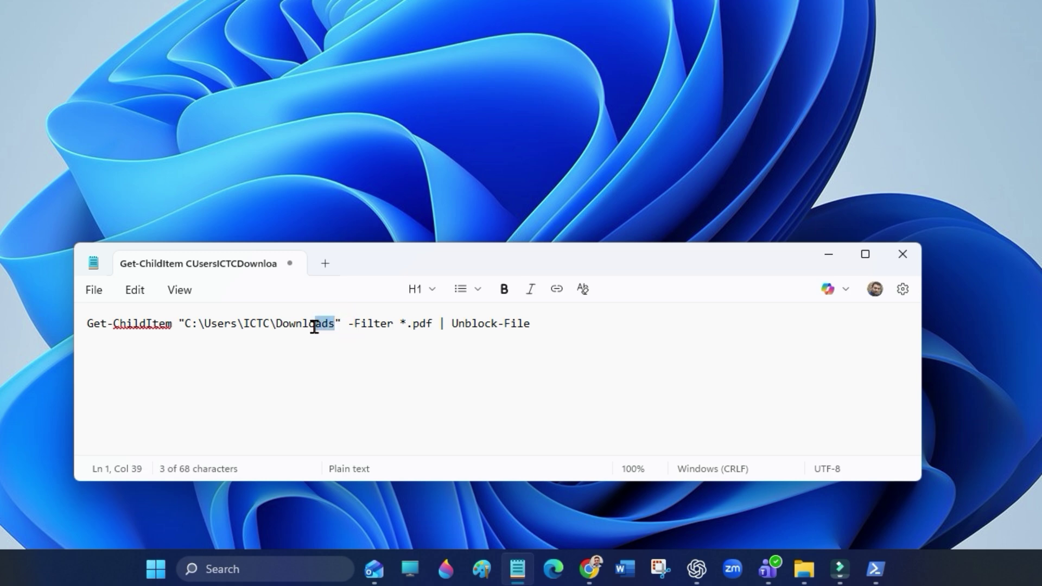
click(315, 327)
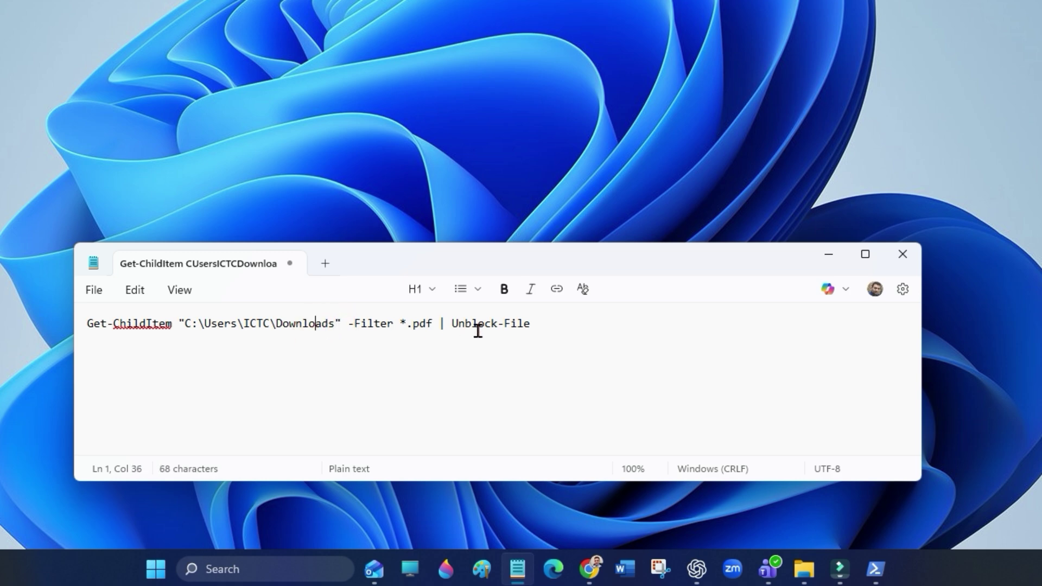